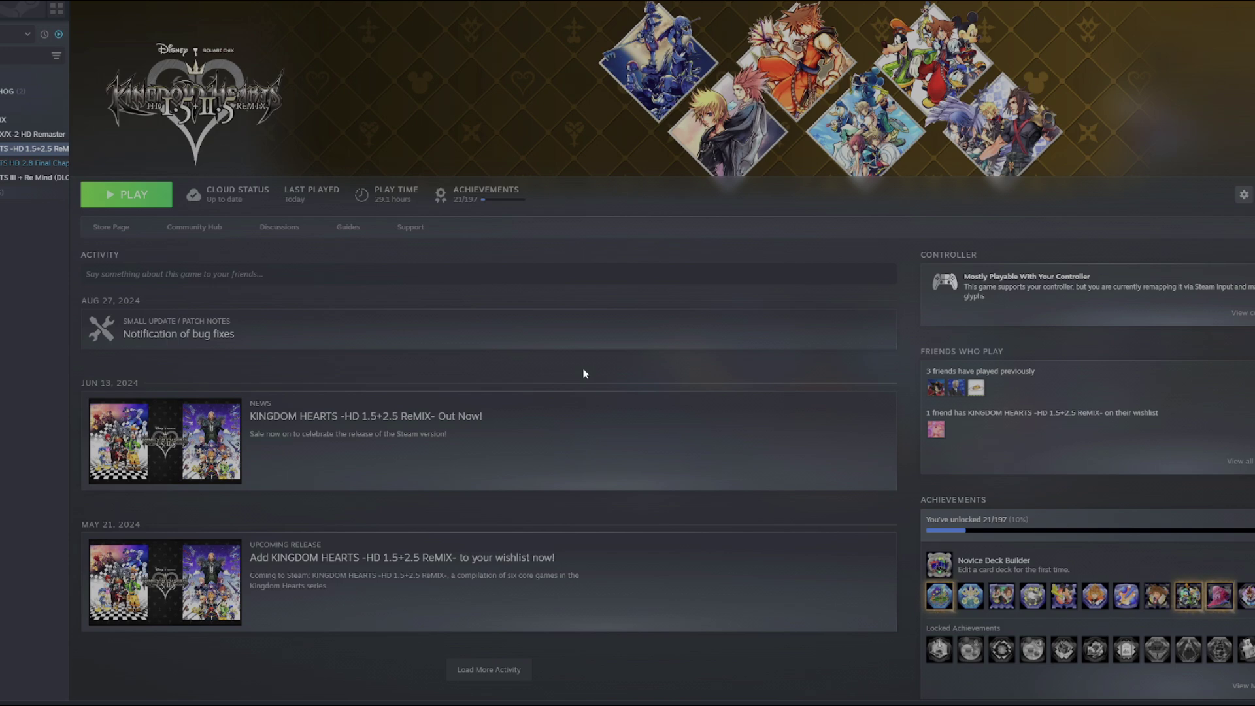
# Launch the Kingdom Hearts collection and select KINGDOM HEARTS II FINAL MIX from its menu
pyautogui.click(134, 201)
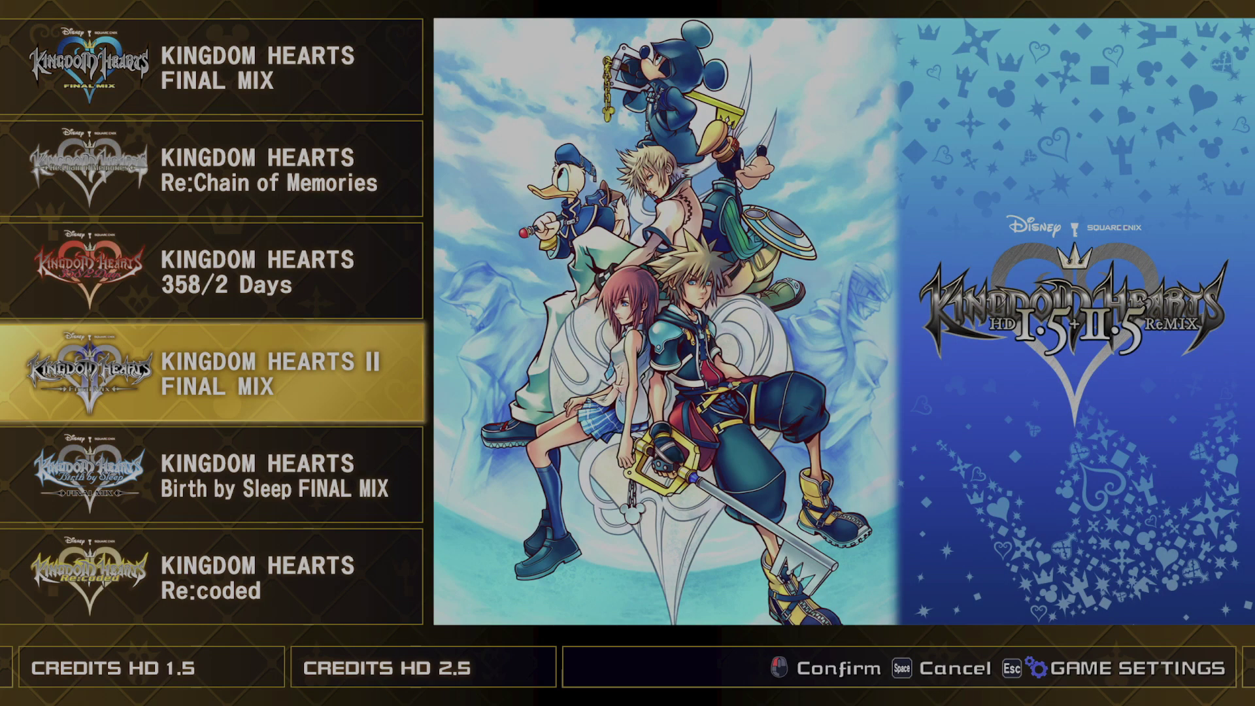
pyautogui.press('Up')
pyautogui.press('Up')
pyautogui.press('Down')
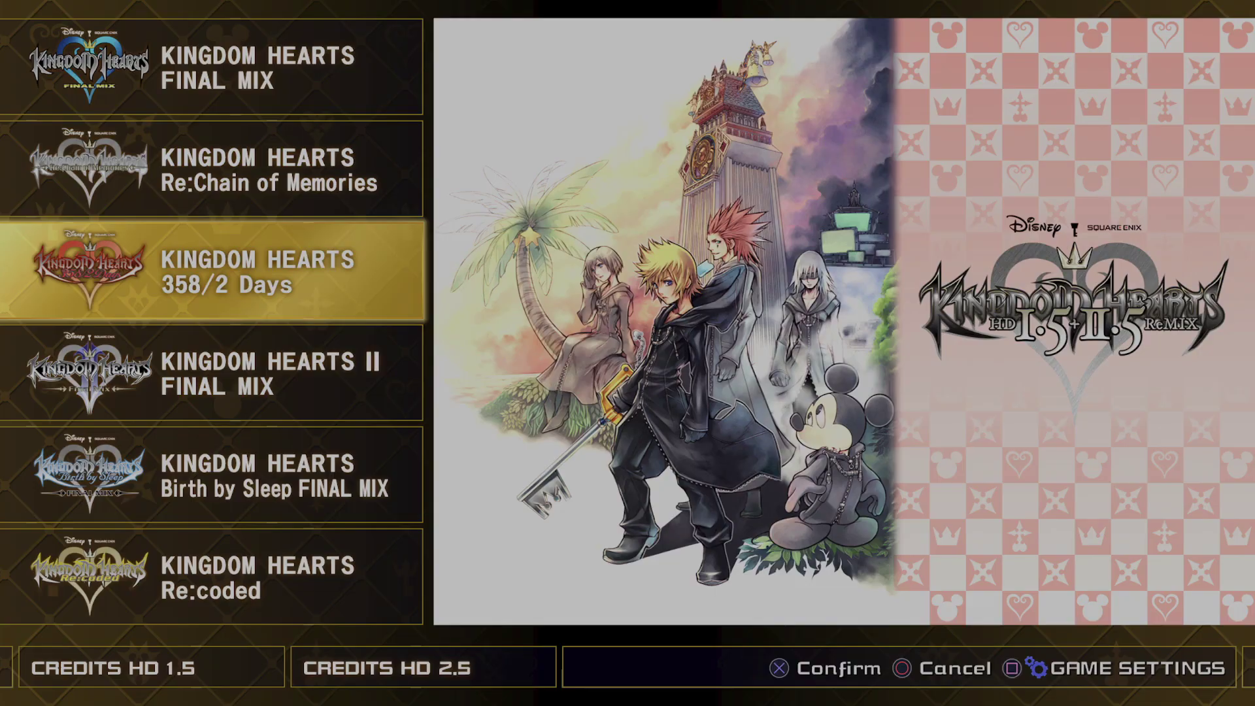
pyautogui.press('Down')
pyautogui.press('Return')
pyautogui.press('Return')
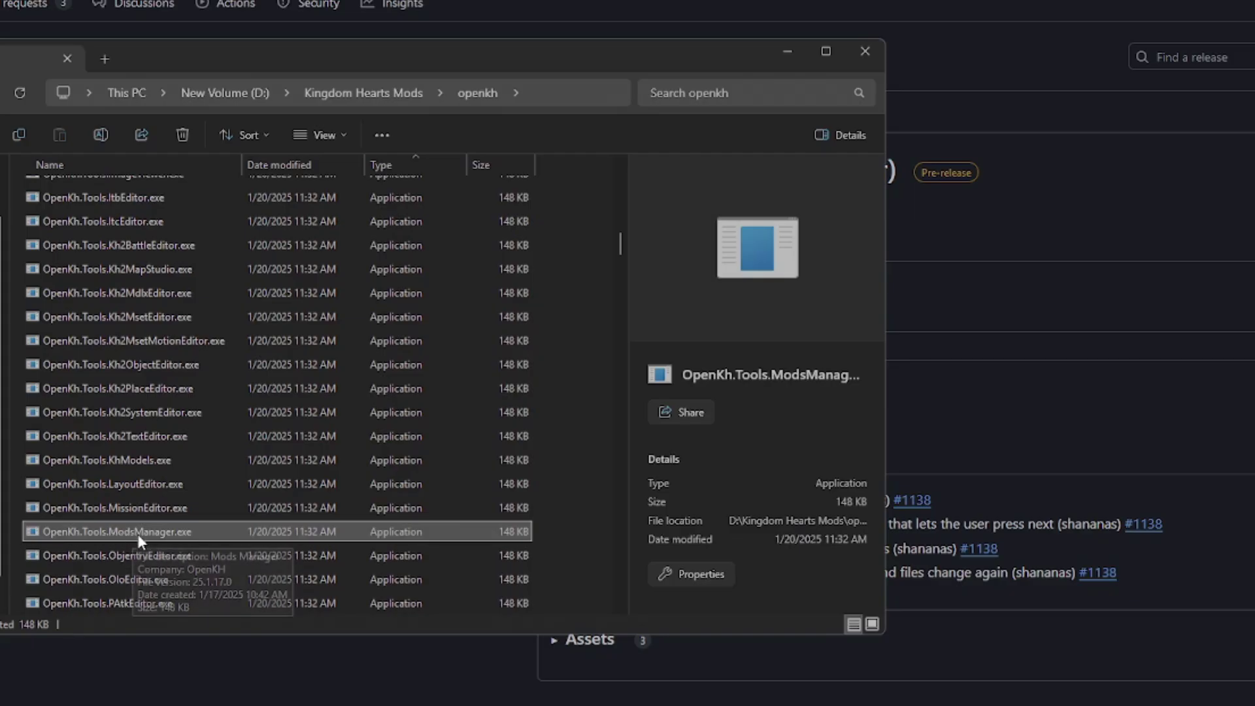
# Start ModsManager.exe and set the wizard's game edition to PC Release
pyautogui.doubleClick(192, 529)
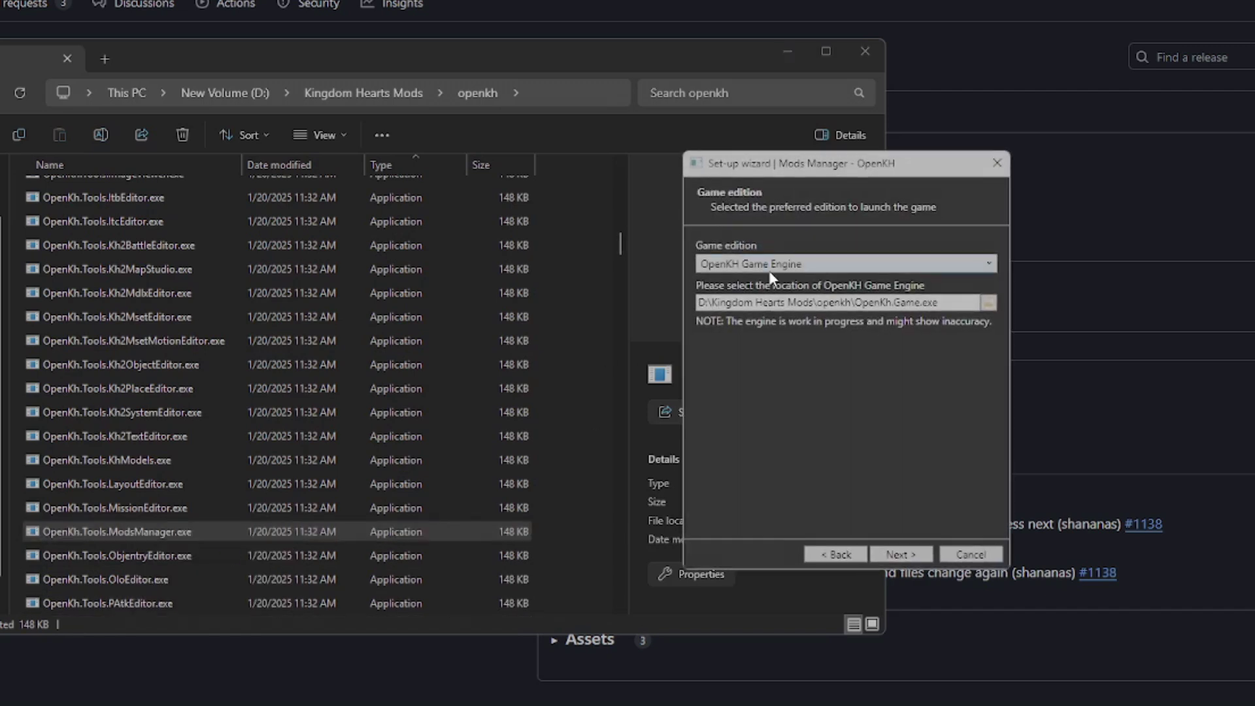
pyautogui.click(742, 265)
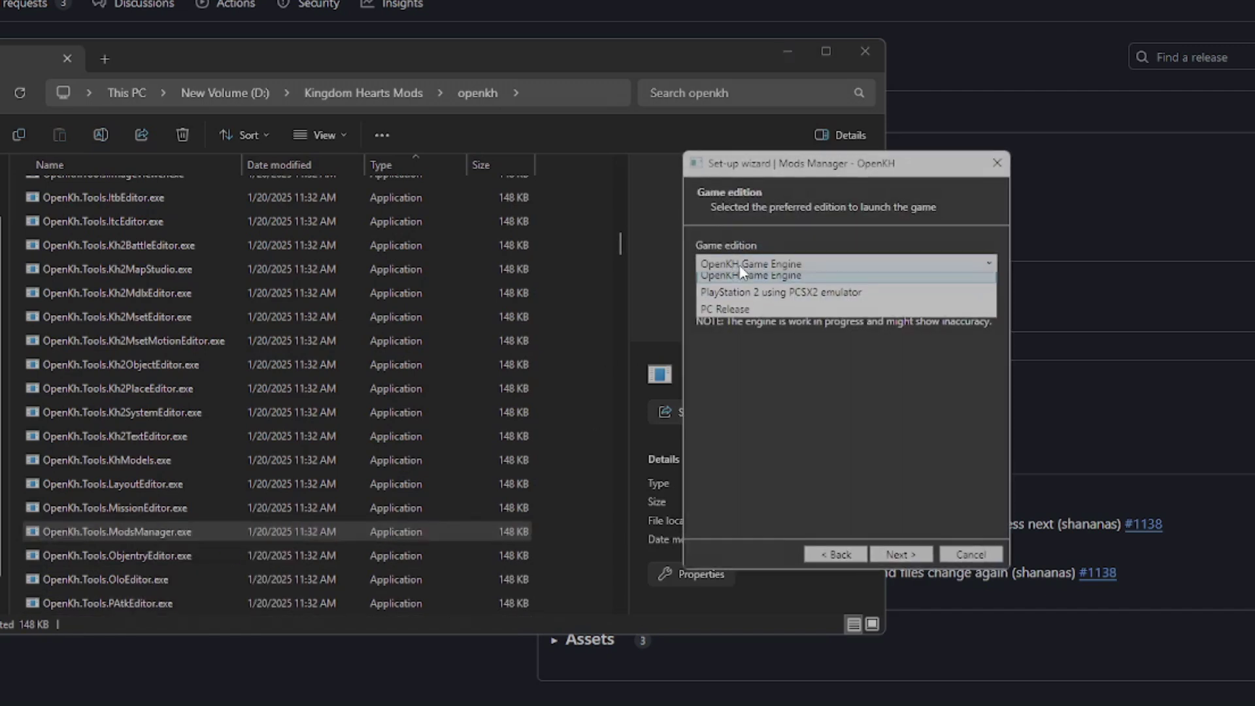
pyautogui.click(736, 310)
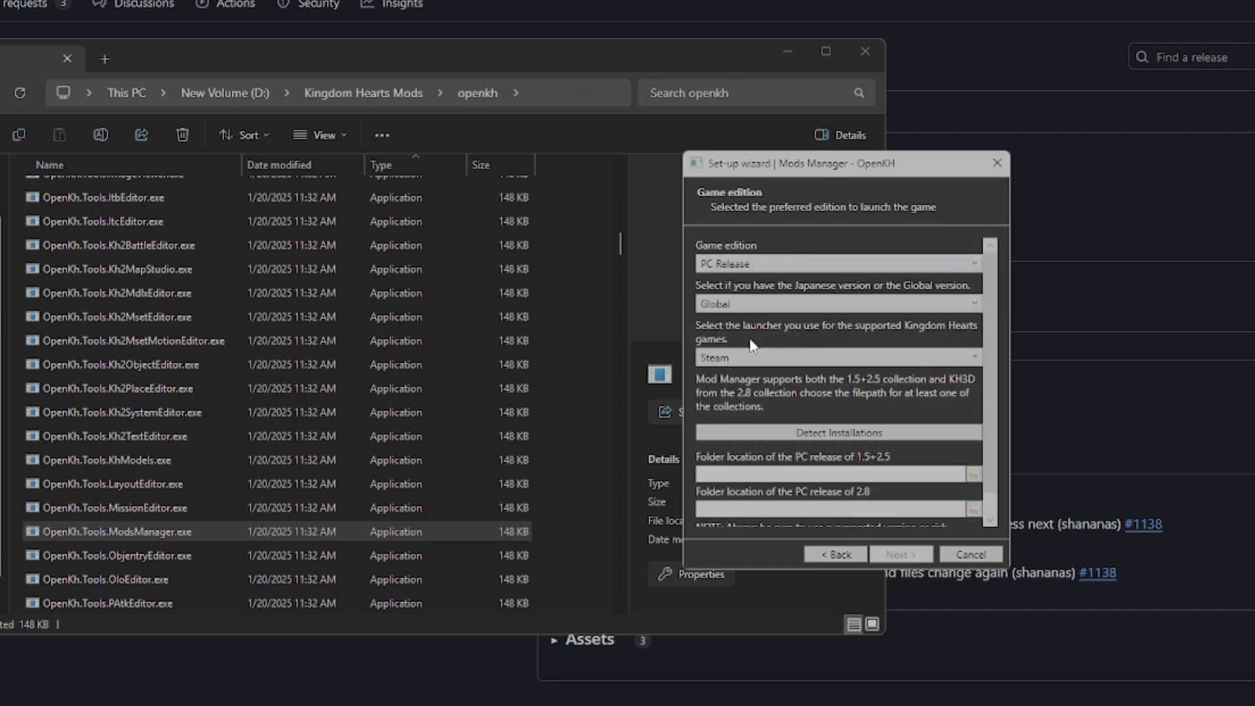
# Keep Steam and Global, and detect the 1.5+2.5 installation folder
pyautogui.click(731, 358)
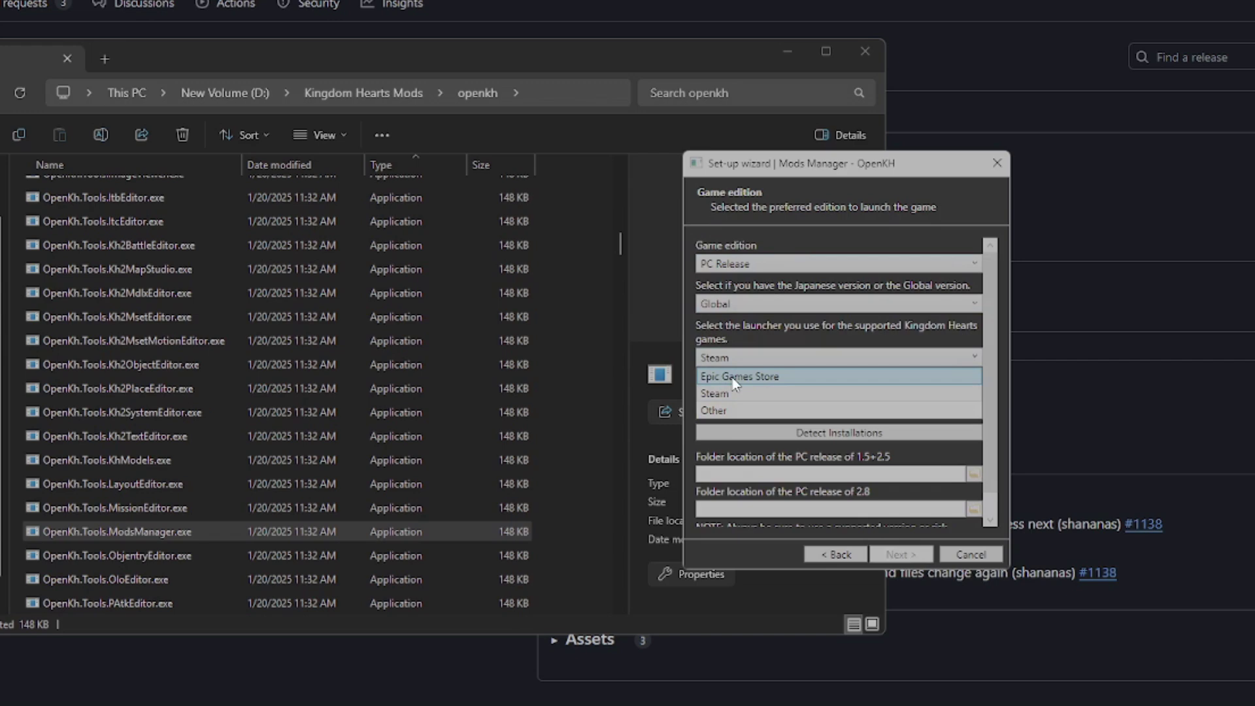
pyautogui.click(750, 347)
pyautogui.click(730, 305)
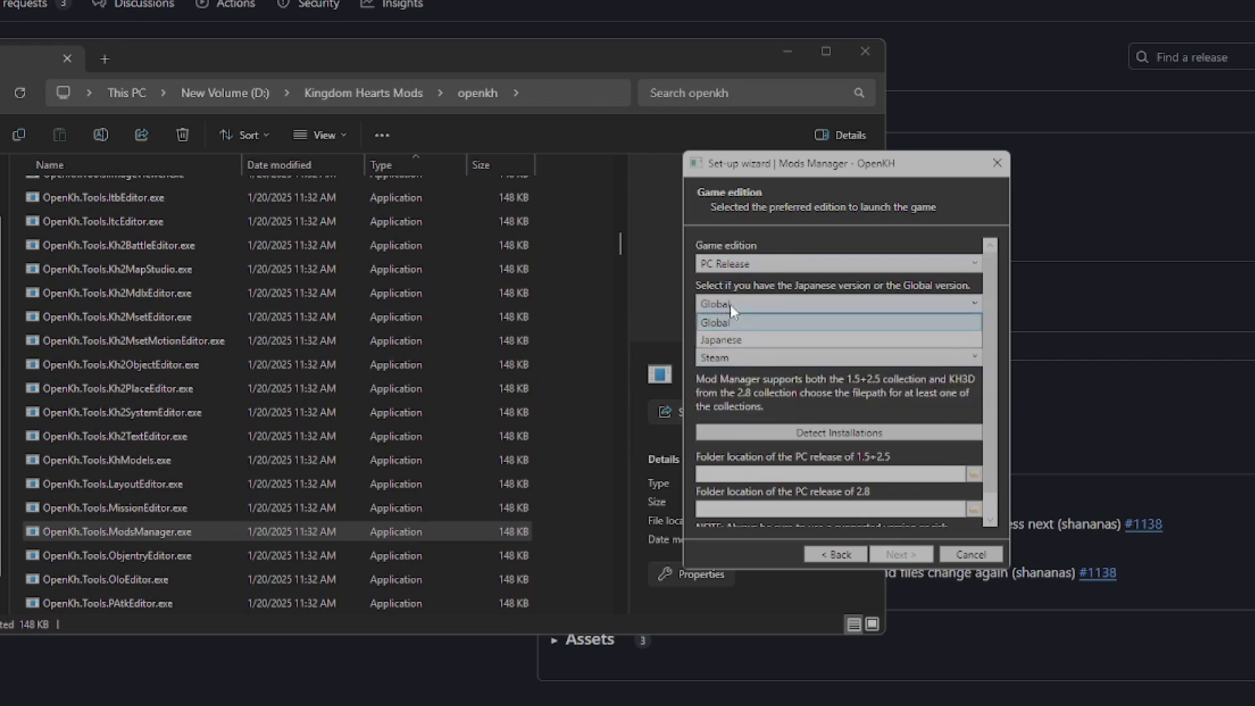
pyautogui.click(754, 305)
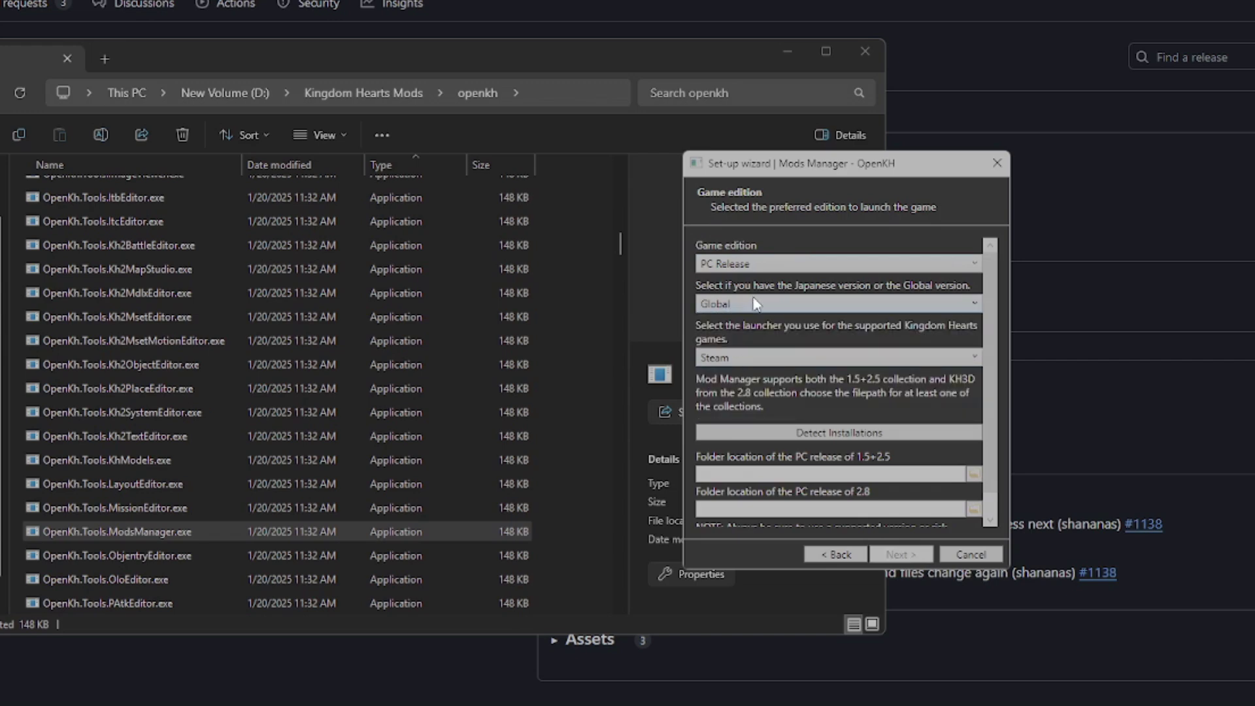
pyautogui.scroll(-2, 981, 417)
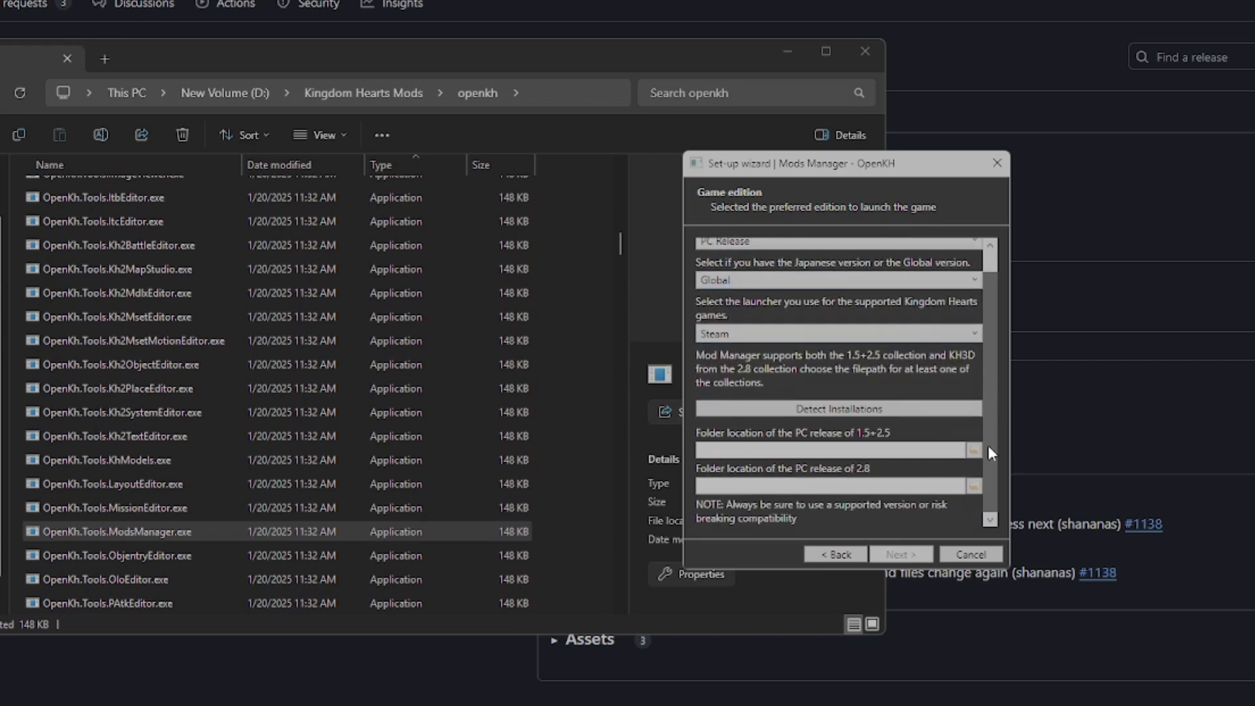
pyautogui.click(825, 415)
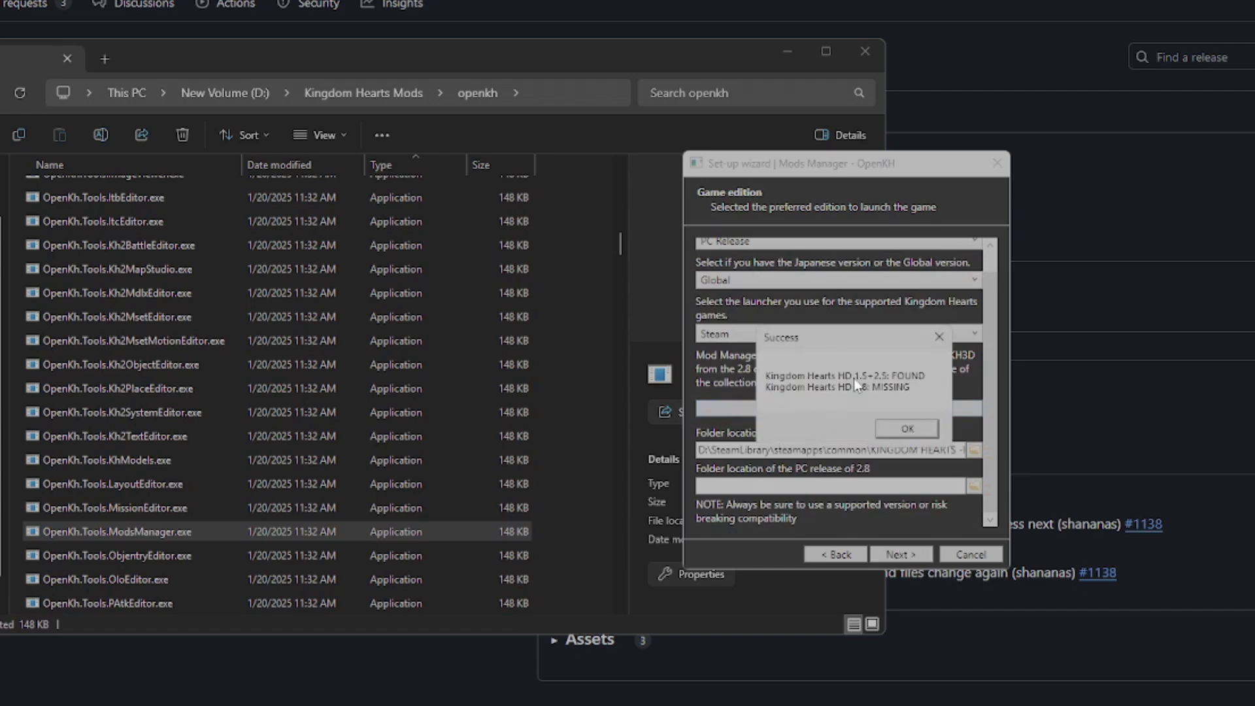
pyautogui.click(908, 427)
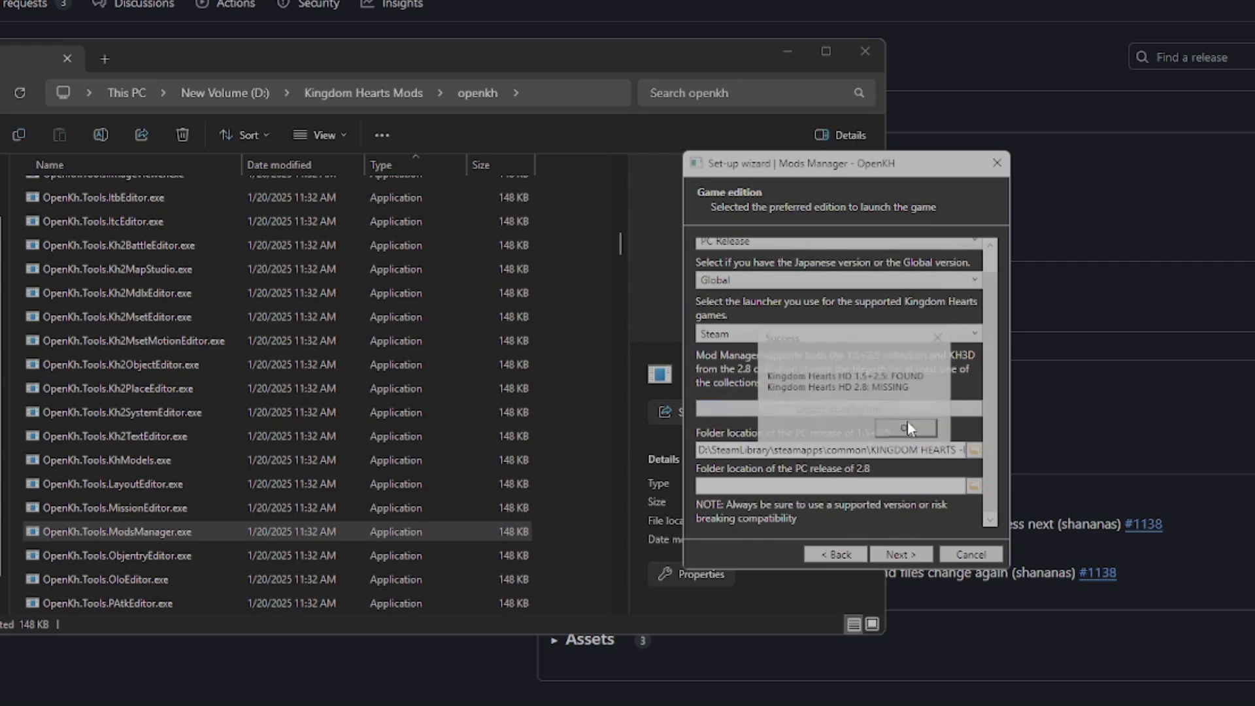
# Install Panacea for Windows
pyautogui.click(901, 554)
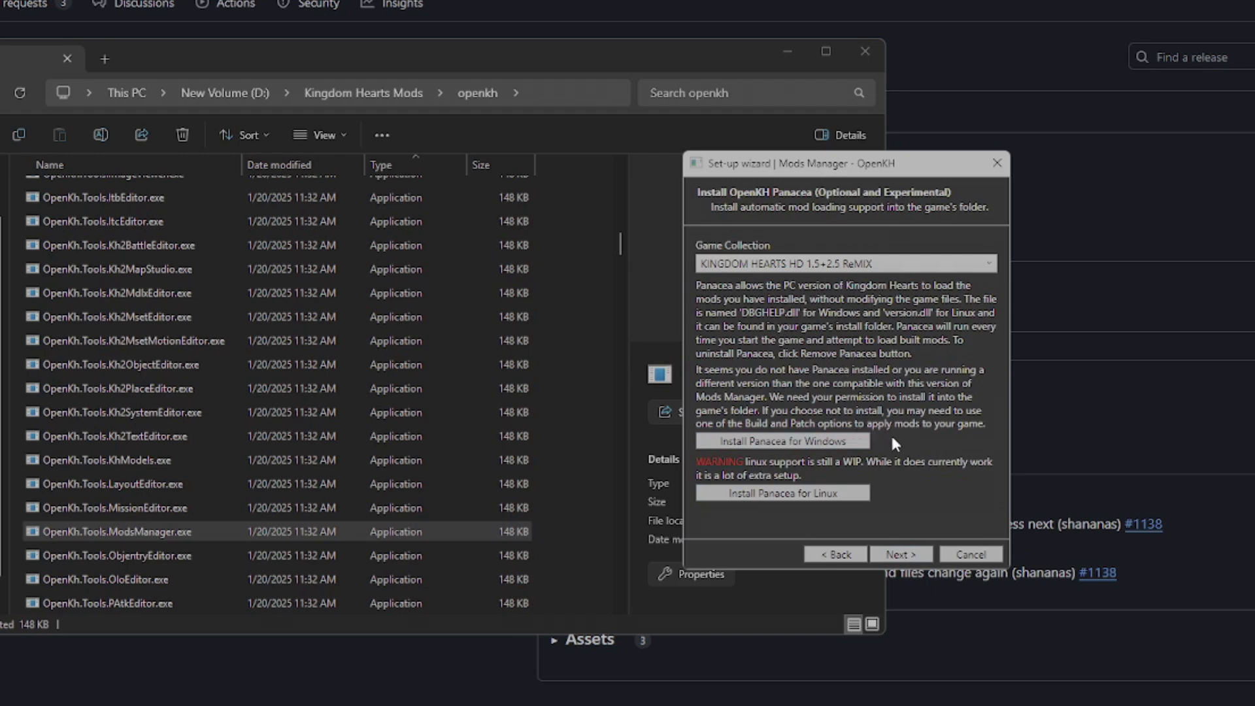
pyautogui.click(843, 446)
pyautogui.click(906, 555)
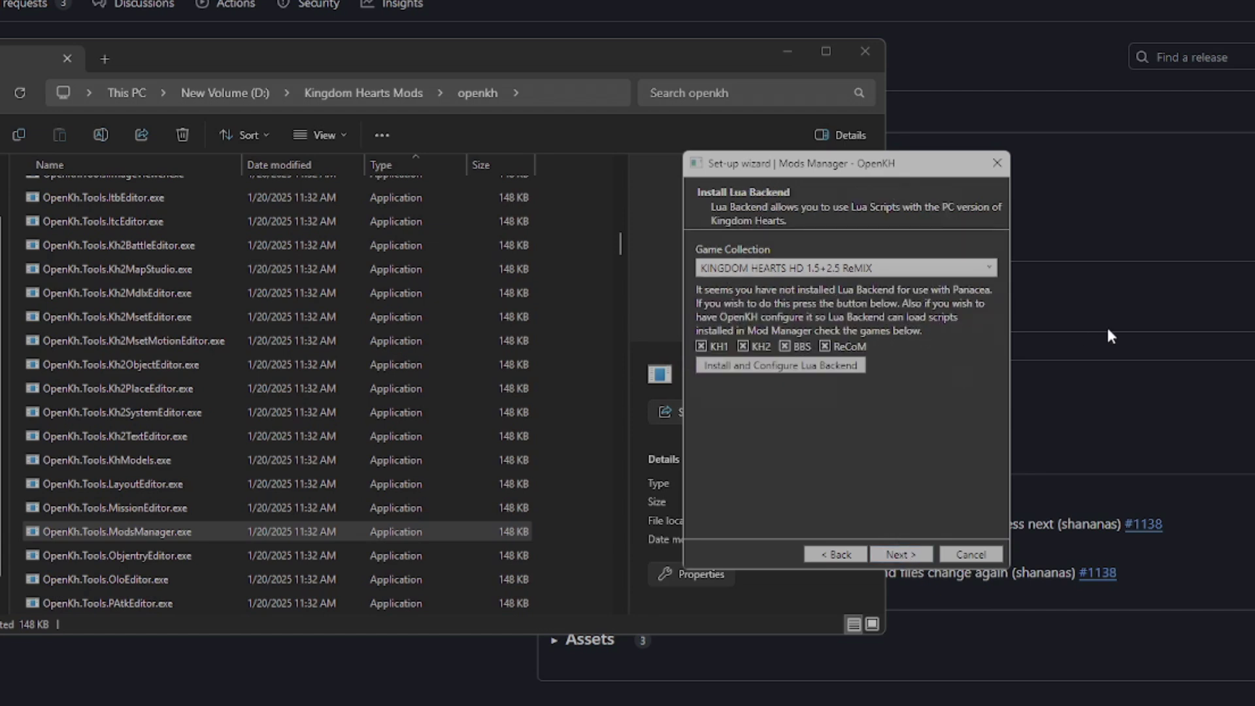
# Install Lua Backend for KH1, KH2, BBS and ReCoM, reaching the Steam direct-launch page
pyautogui.click(702, 345)
pyautogui.click(743, 346)
pyautogui.click(785, 346)
pyautogui.click(825, 347)
pyautogui.click(702, 346)
pyautogui.click(744, 346)
pyautogui.click(785, 346)
pyautogui.click(825, 347)
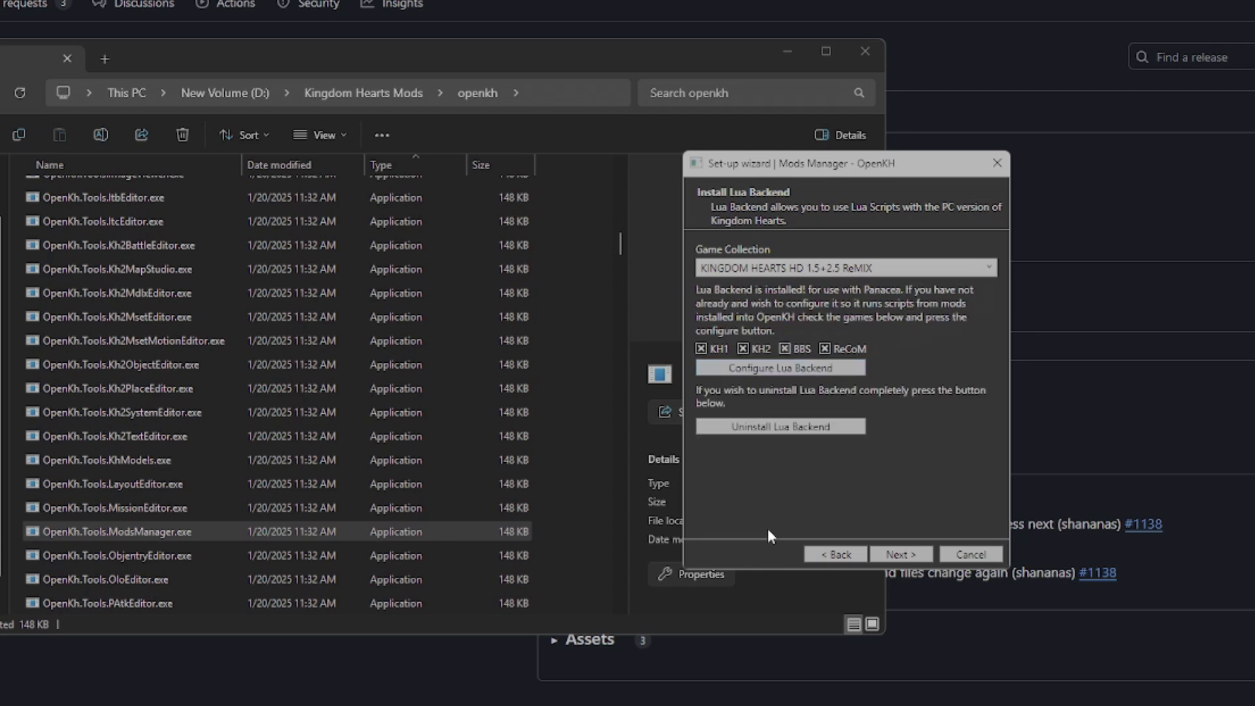
pyautogui.click(901, 555)
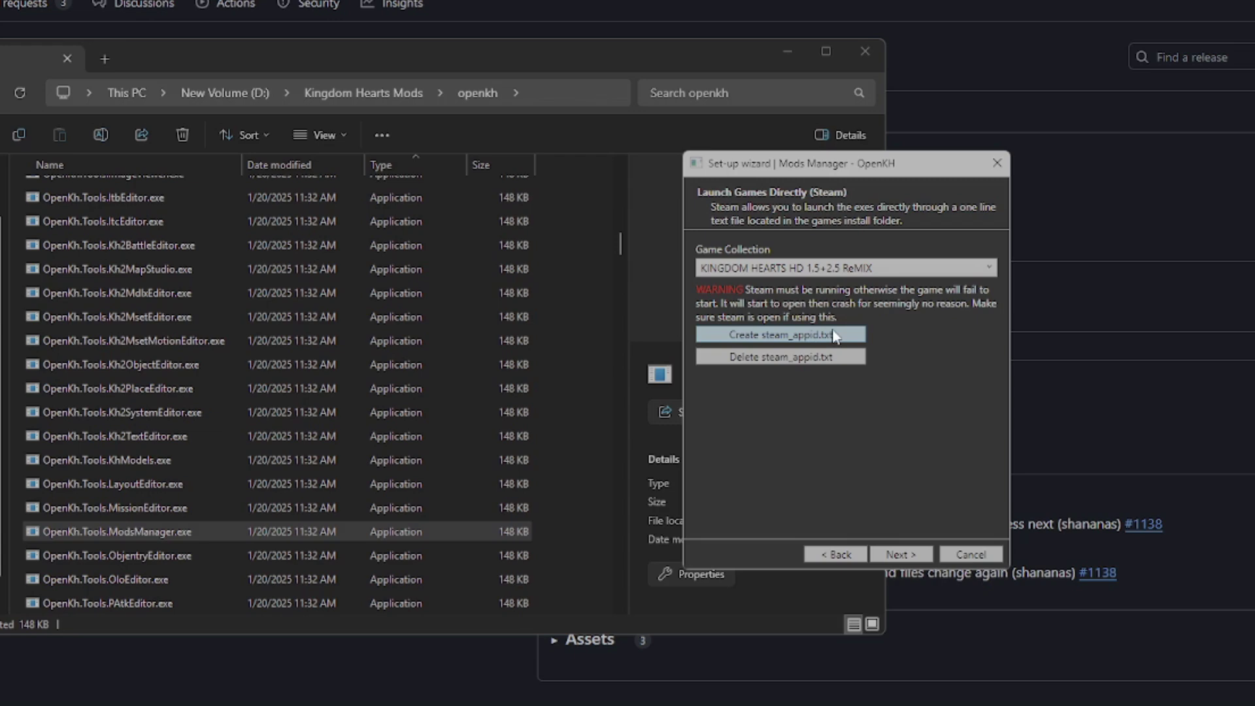
# Extract game data for KH1, KH2, BBS and ReCoM and reach the "You're set!" page
pyautogui.click(900, 554)
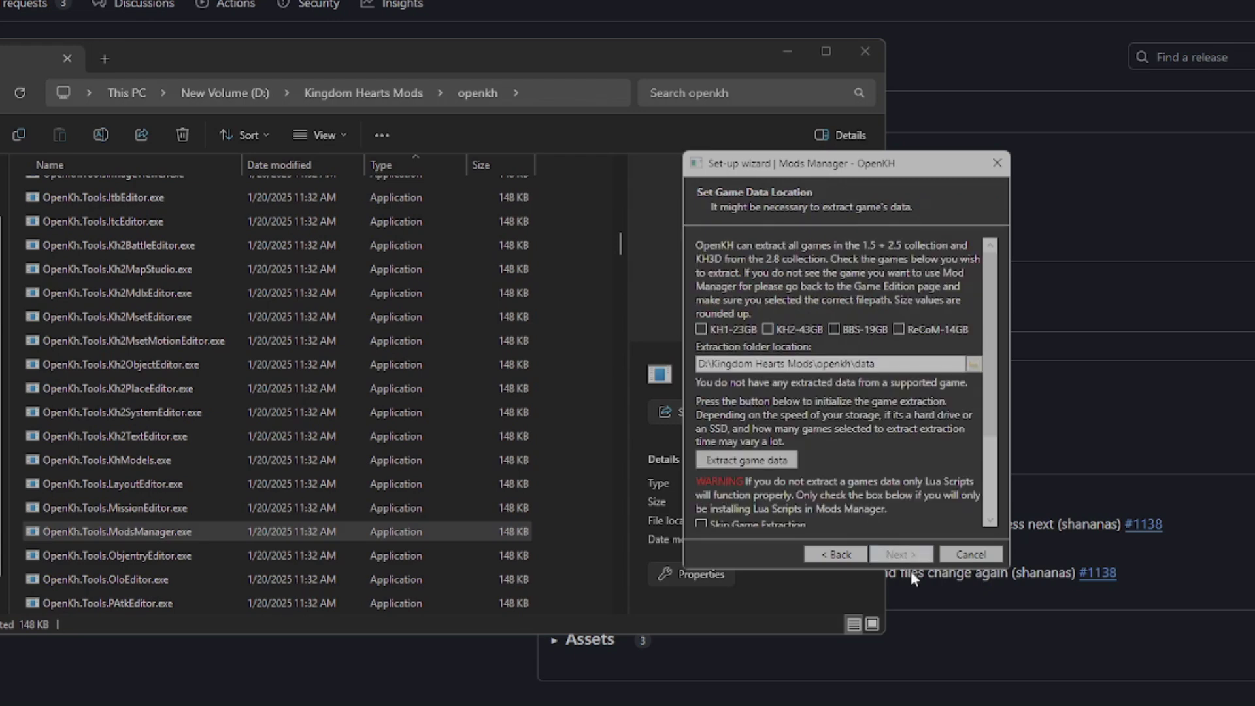
pyautogui.click(730, 331)
pyautogui.click(778, 329)
pyautogui.click(856, 328)
pyautogui.click(942, 327)
pyautogui.scroll(-3, 760, 295)
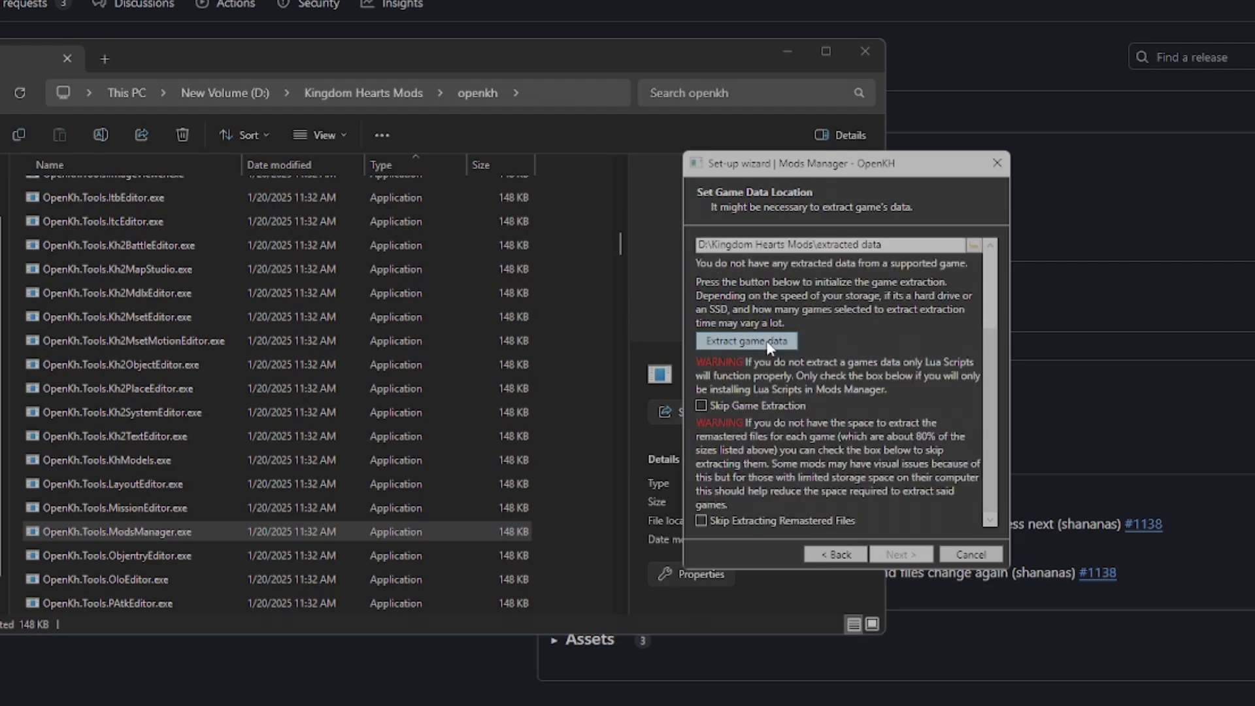
pyautogui.click(771, 344)
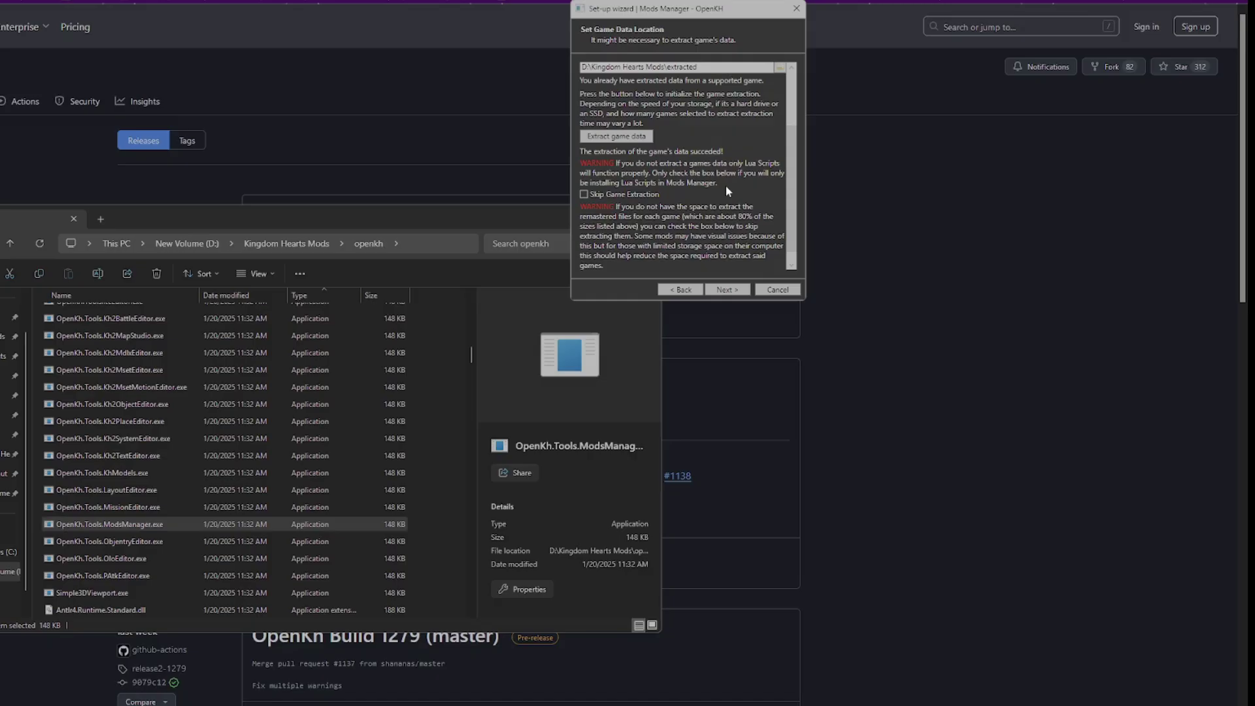
pyautogui.click(726, 290)
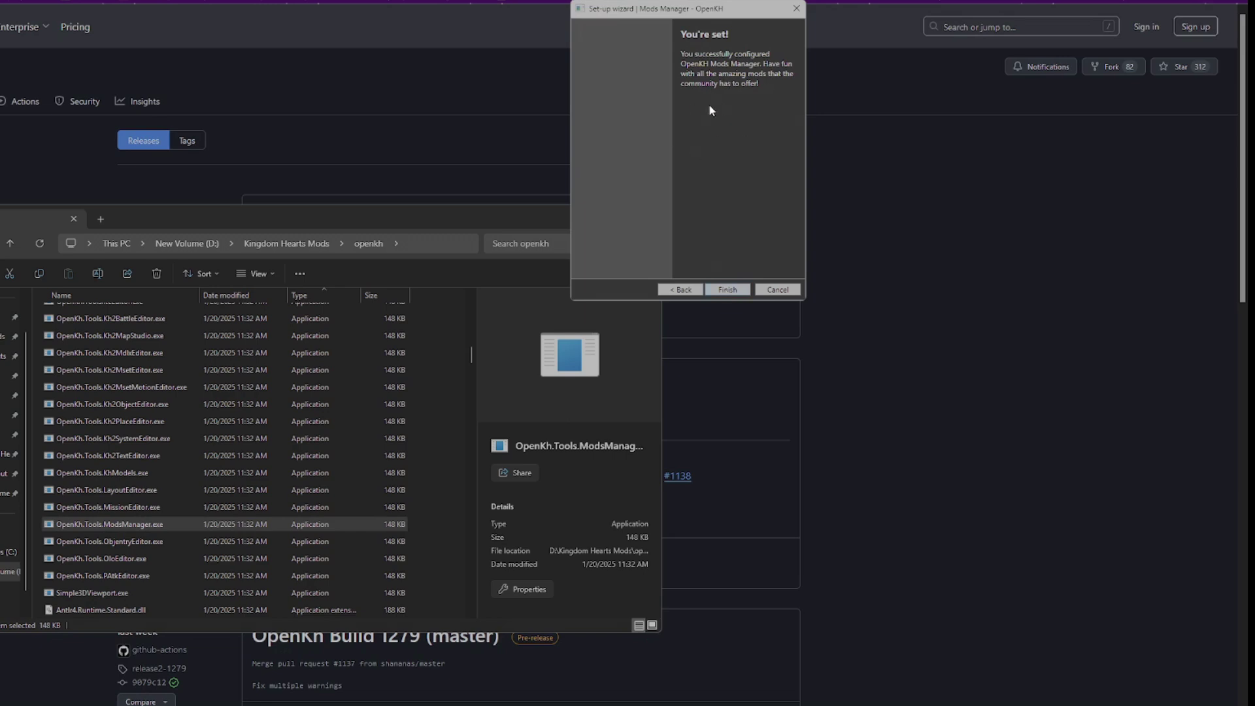
# Finish set-up, move Mods Manager aside, and bring the Re:Fined v2.60 release page forward
pyautogui.click(743, 290)
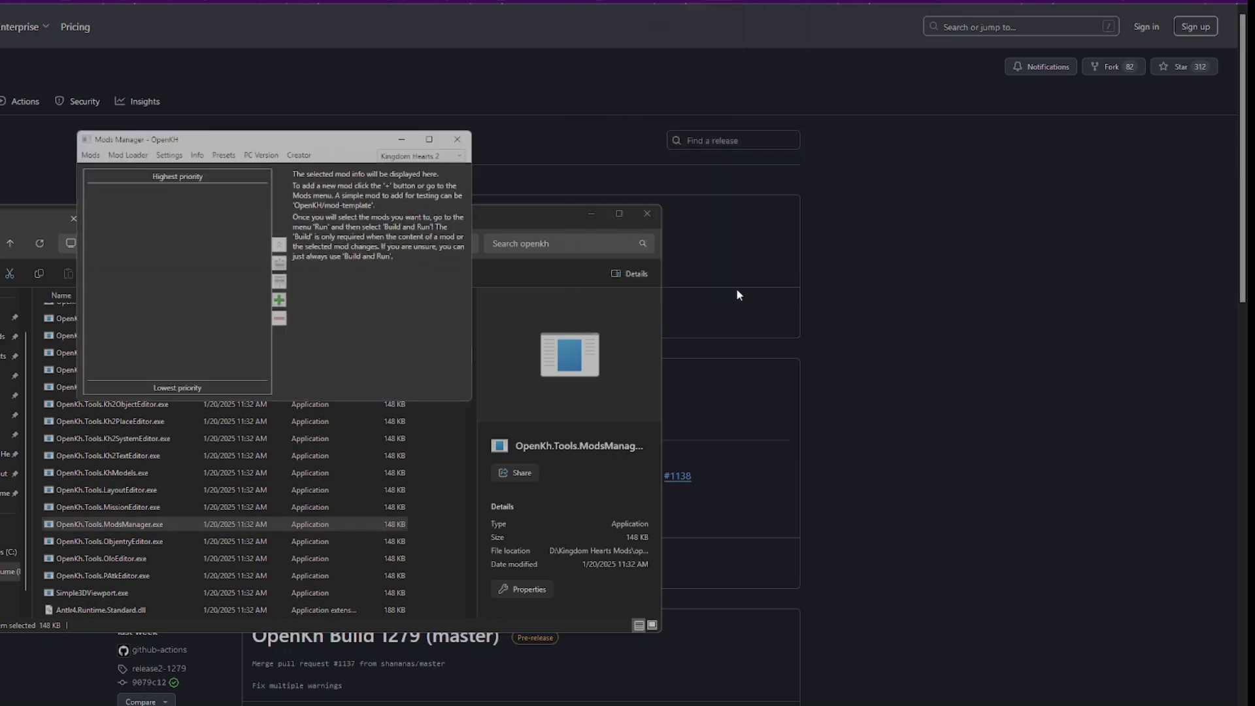
pyautogui.moveTo(267, 138)
pyautogui.mouseDown()
pyautogui.moveTo(634, 289)
pyautogui.moveTo(599, 268)
pyautogui.mouseUp()
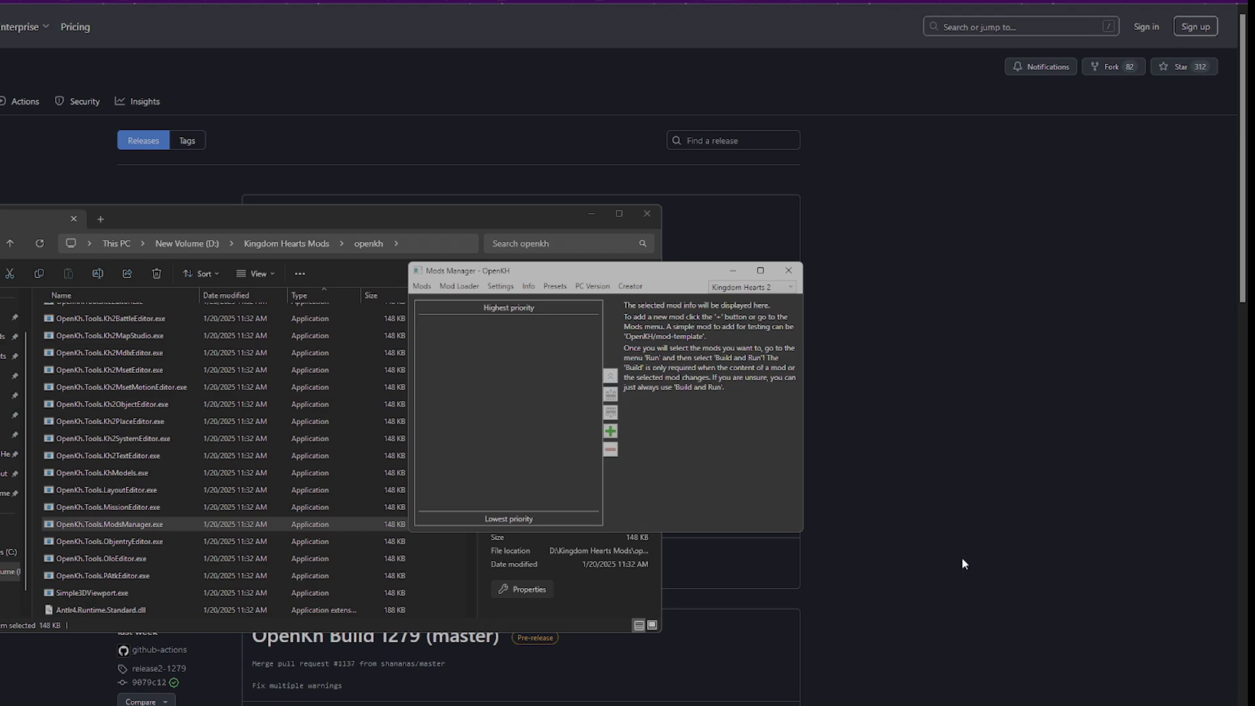
pyautogui.click(944, 543)
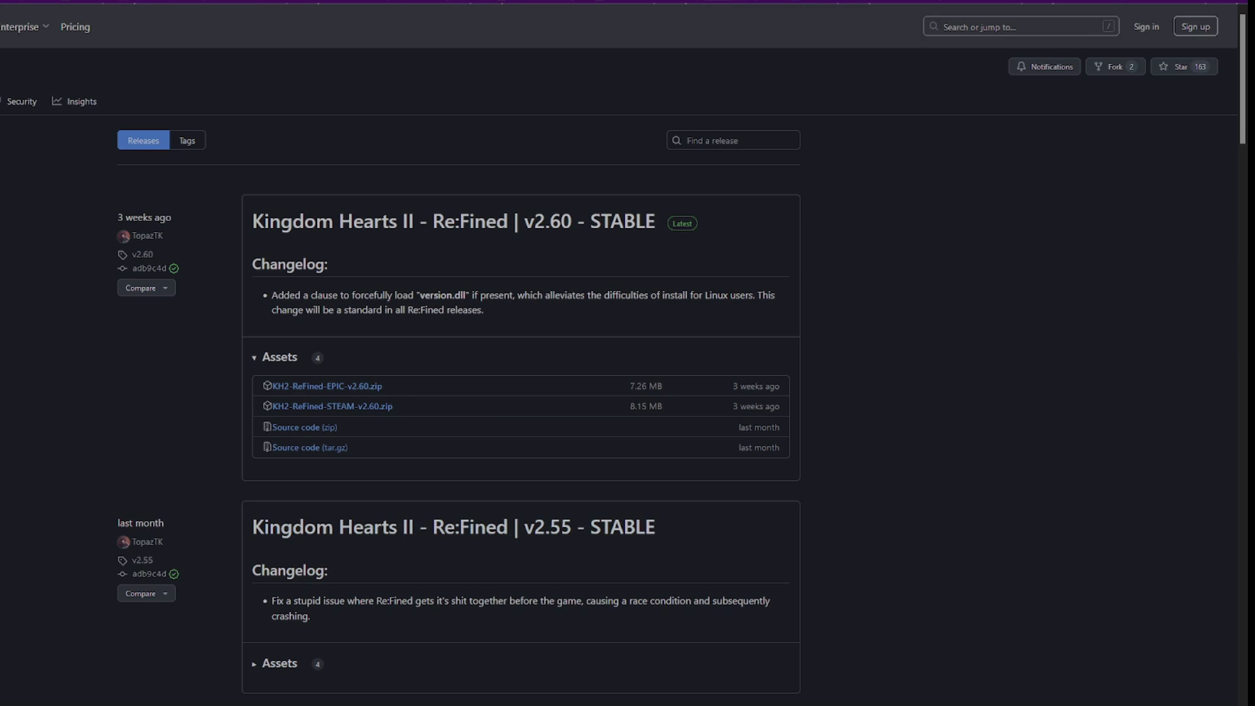
# Select the four Re:Fined files and drag them toward the game folder
pyautogui.click(383, 696)
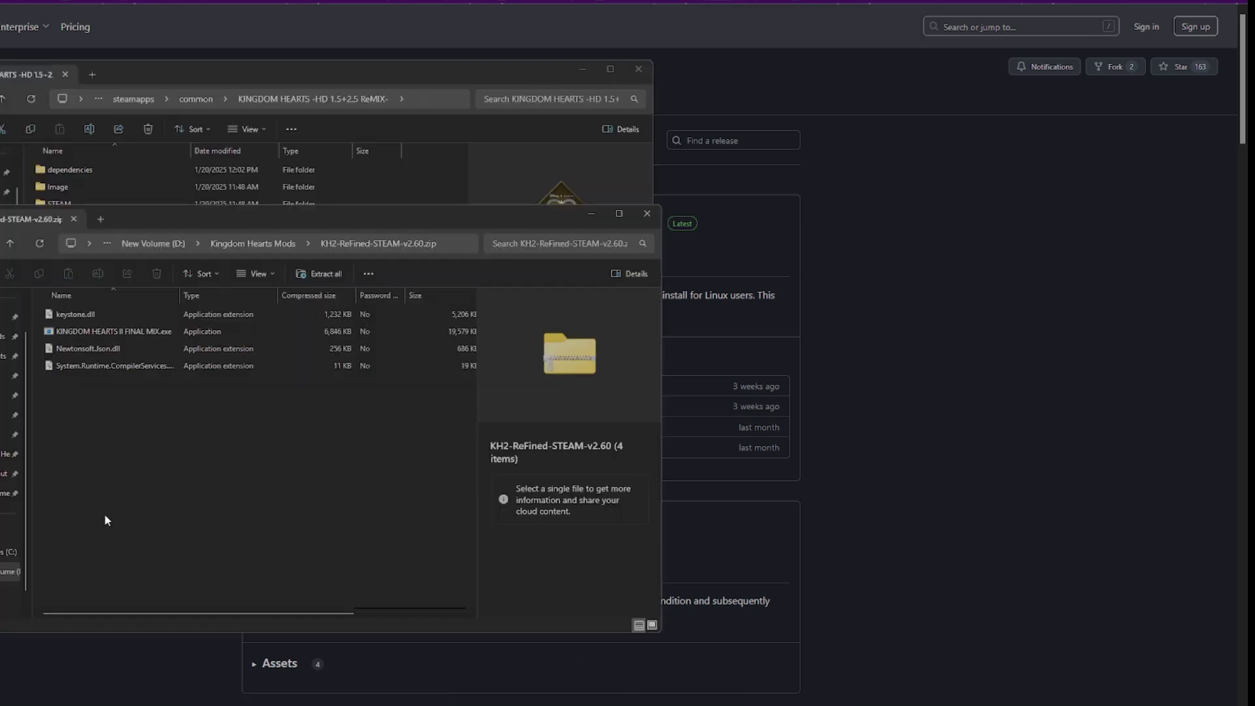
pyautogui.moveTo(104, 513); pyautogui.dragTo(118, 295)
pyautogui.click(225, 462)
pyautogui.moveTo(206, 449)
pyautogui.mouseDown()
pyautogui.moveTo(79, 284)
pyautogui.moveTo(432, 186)
pyautogui.moveTo(214, 395)
pyautogui.mouseUp()
# Duplicate KINGDOM HEARTS II FINAL MIX.exe and rename the copy backup.exe
pyautogui.click(433, 178)
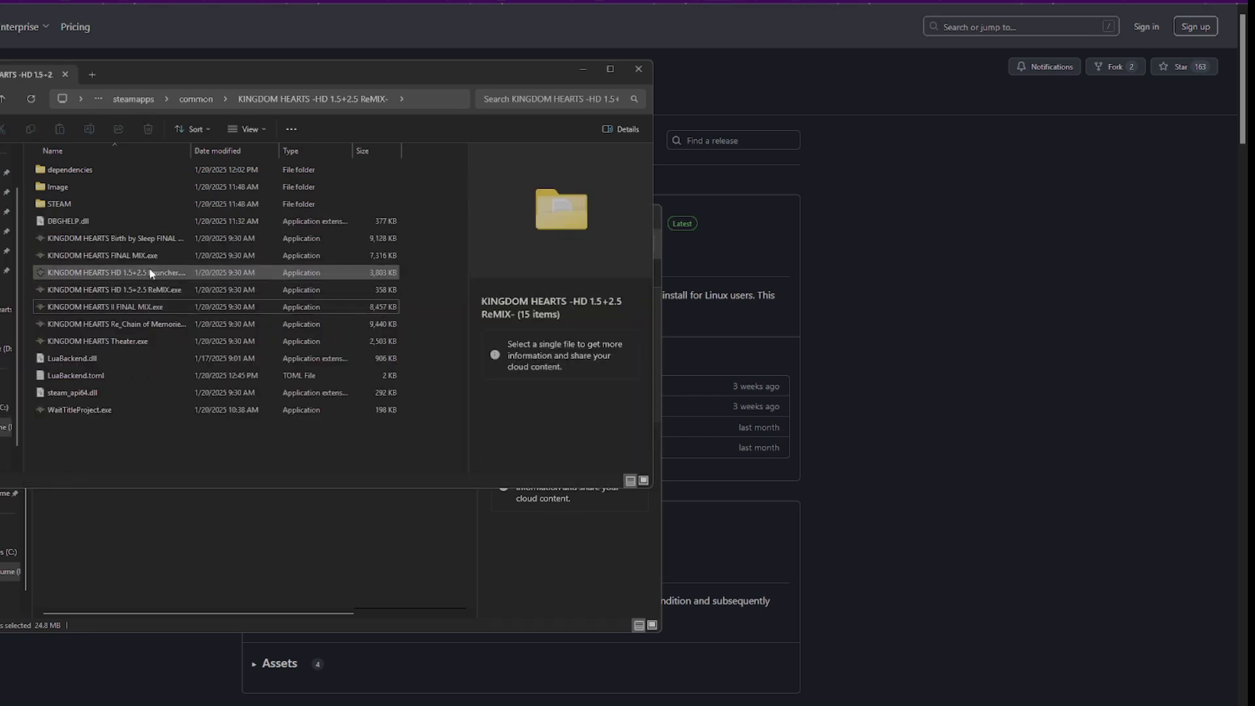
pyautogui.click(145, 308)
pyautogui.rightClick(145, 310)
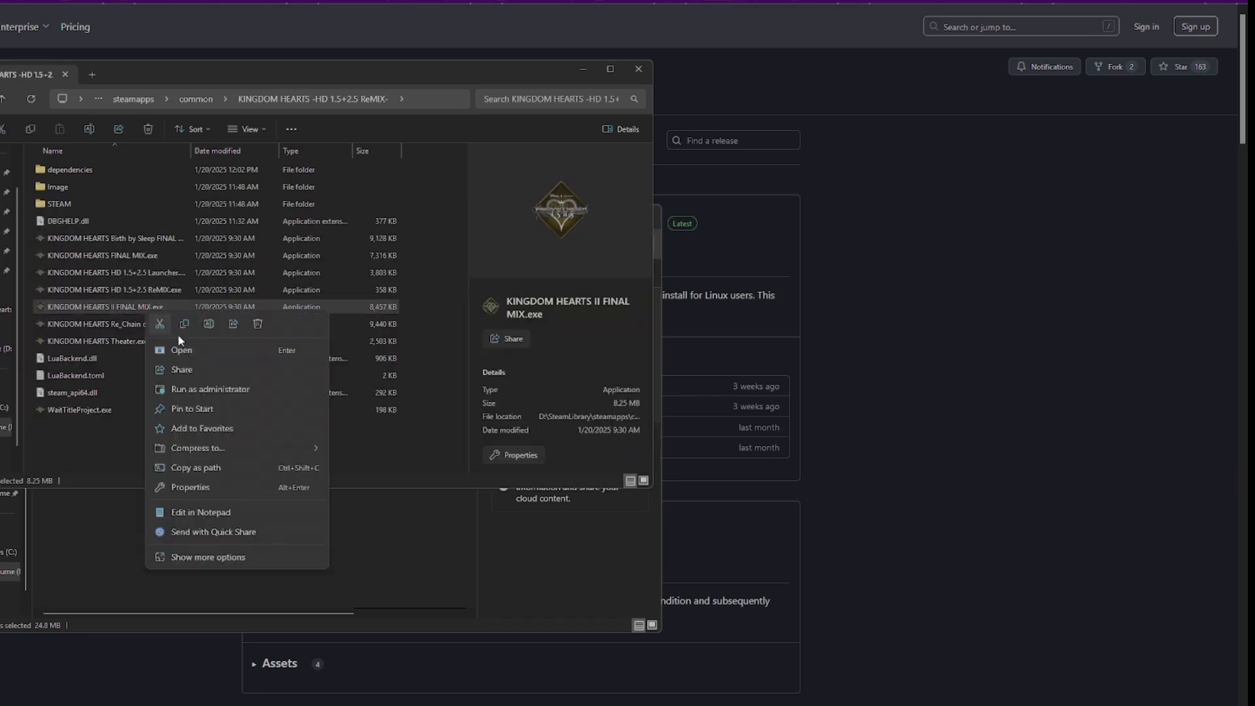
pyautogui.click(183, 323)
pyautogui.click(170, 452)
pyautogui.rightClick(169, 452)
pyautogui.click(181, 472)
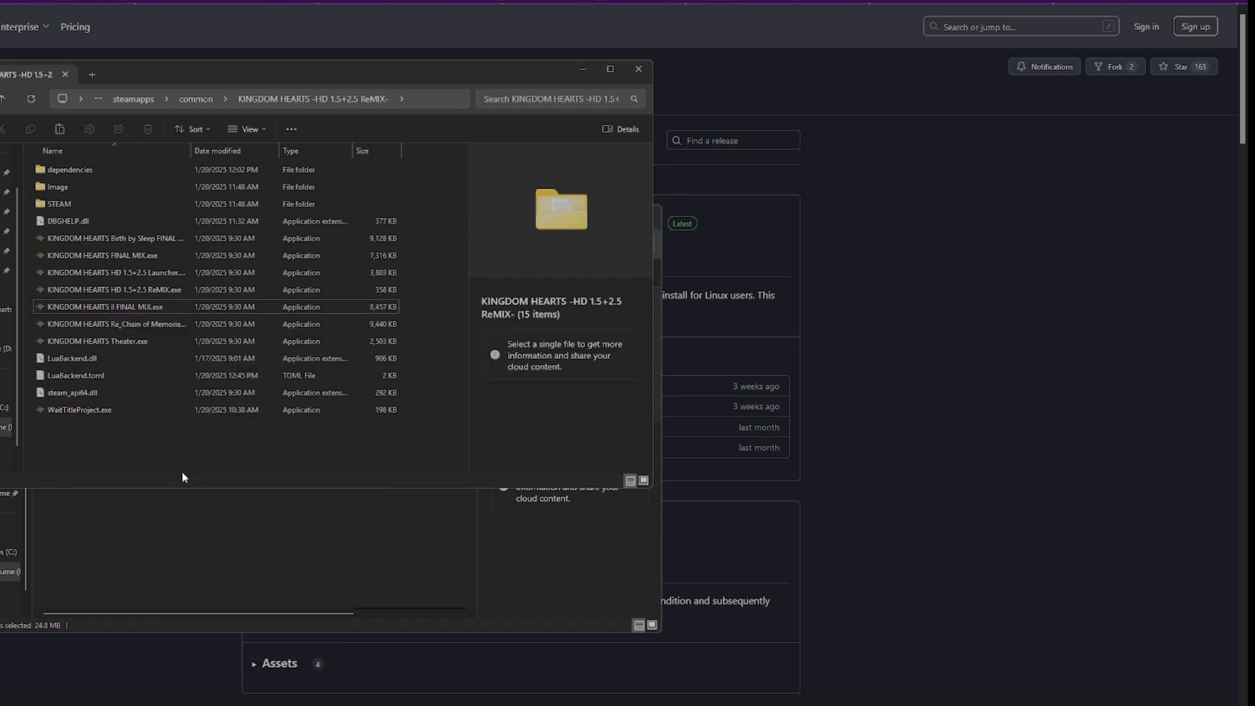
pyautogui.rightClick(140, 433)
pyautogui.click(225, 448)
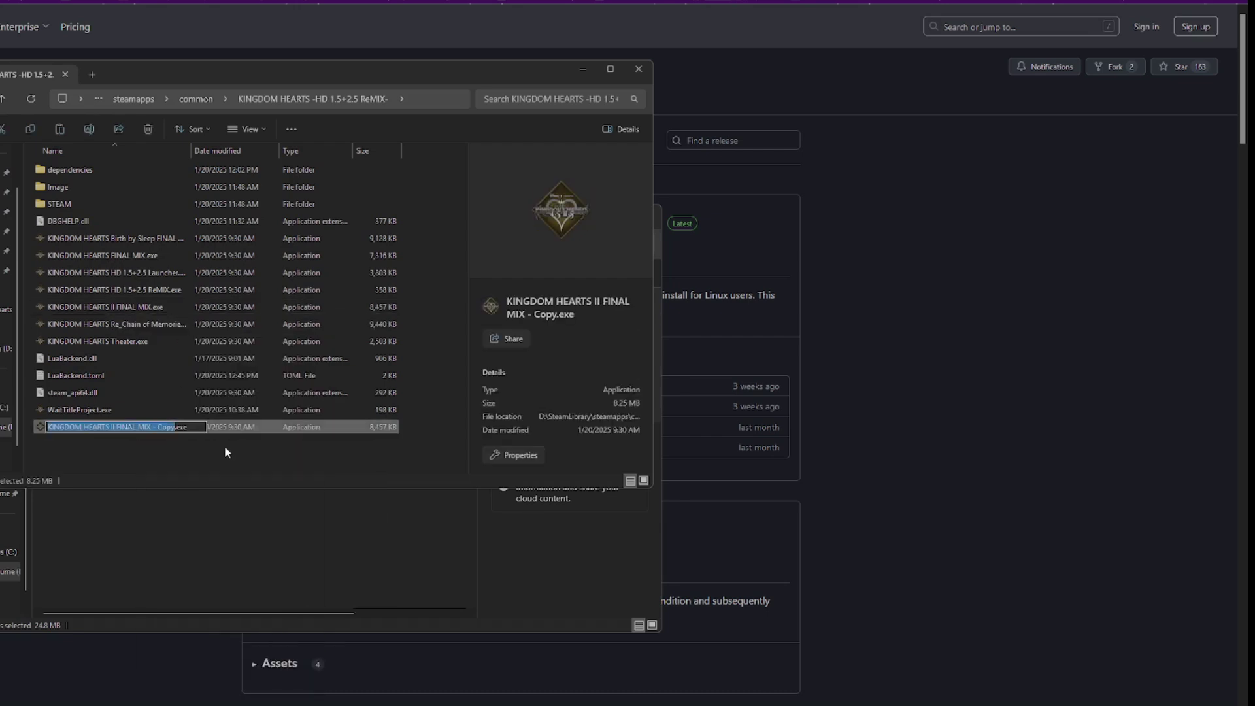
pyautogui.write('backu')
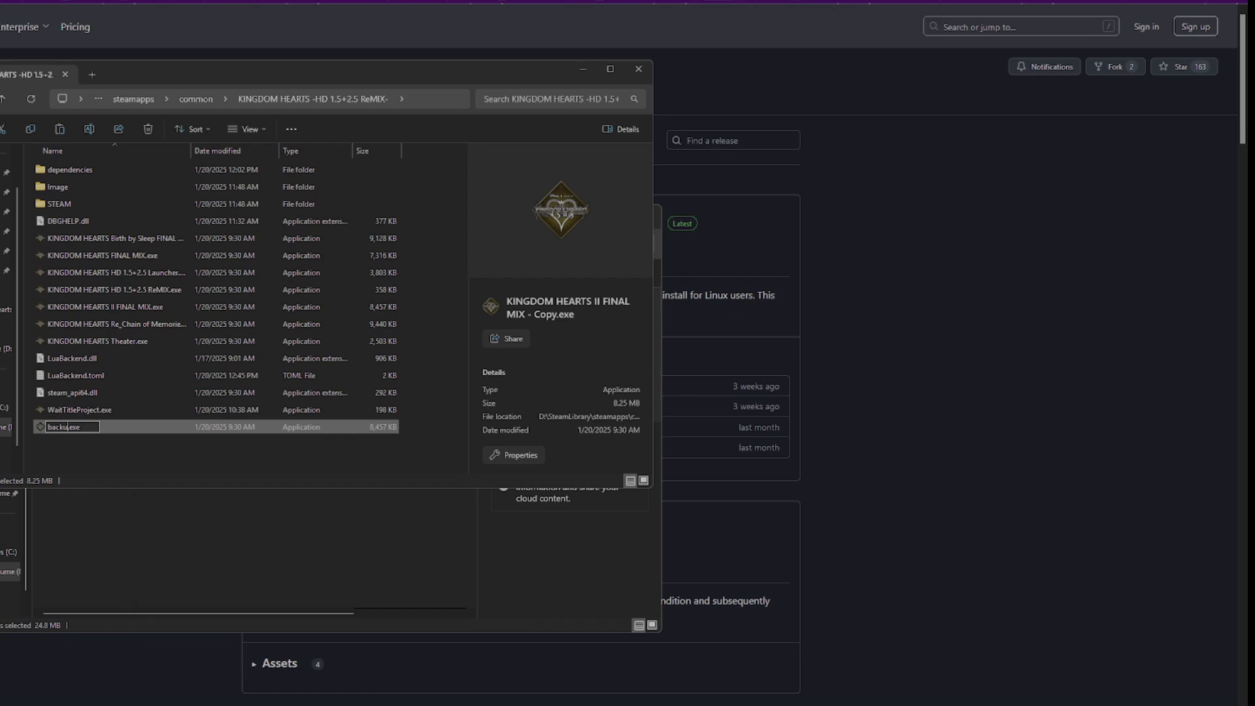
pyautogui.write('p')
pyautogui.press('Return')
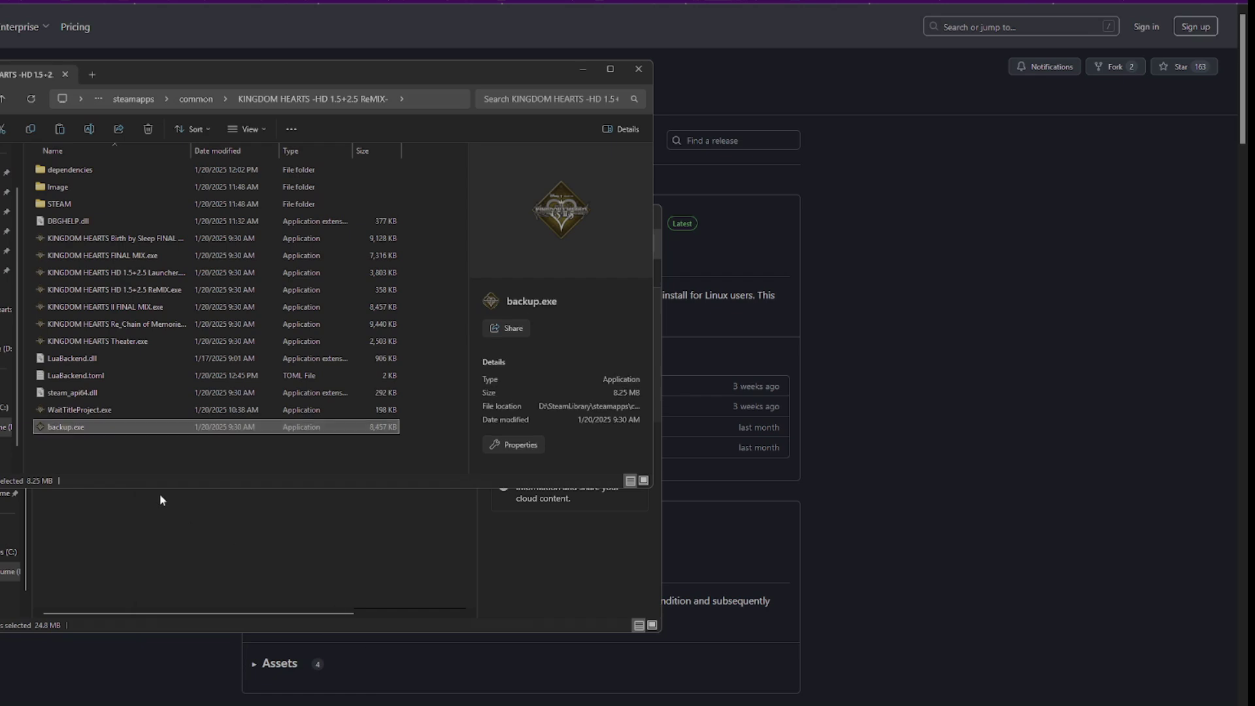
# Paste the four Re:Fined files into the game folder, replacing existing files
pyautogui.click(162, 500)
pyautogui.moveTo(119, 444); pyautogui.dragTo(102, 314)
pyautogui.click(433, 204)
pyautogui.hotkey('ctrl', 'v')
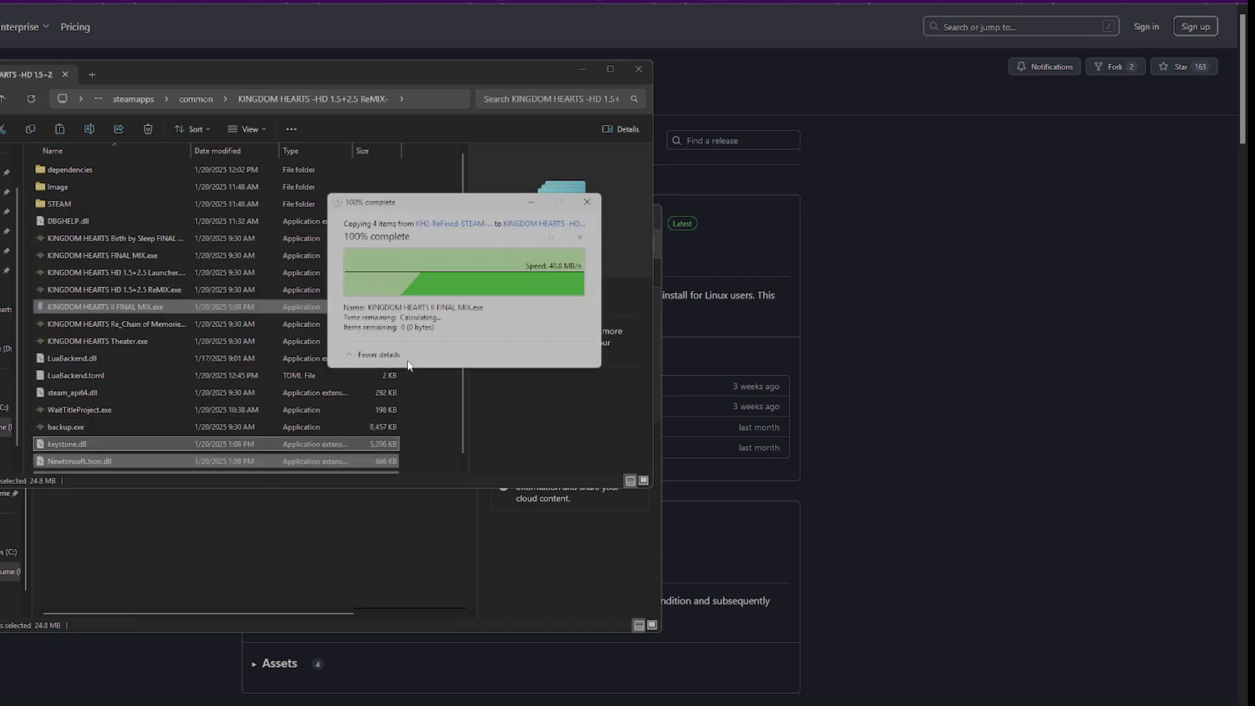
# Install the KH-ReFined/KH2-MAIN mod from GitHub via Mods > Install a new mod
pyautogui.click(490, 549)
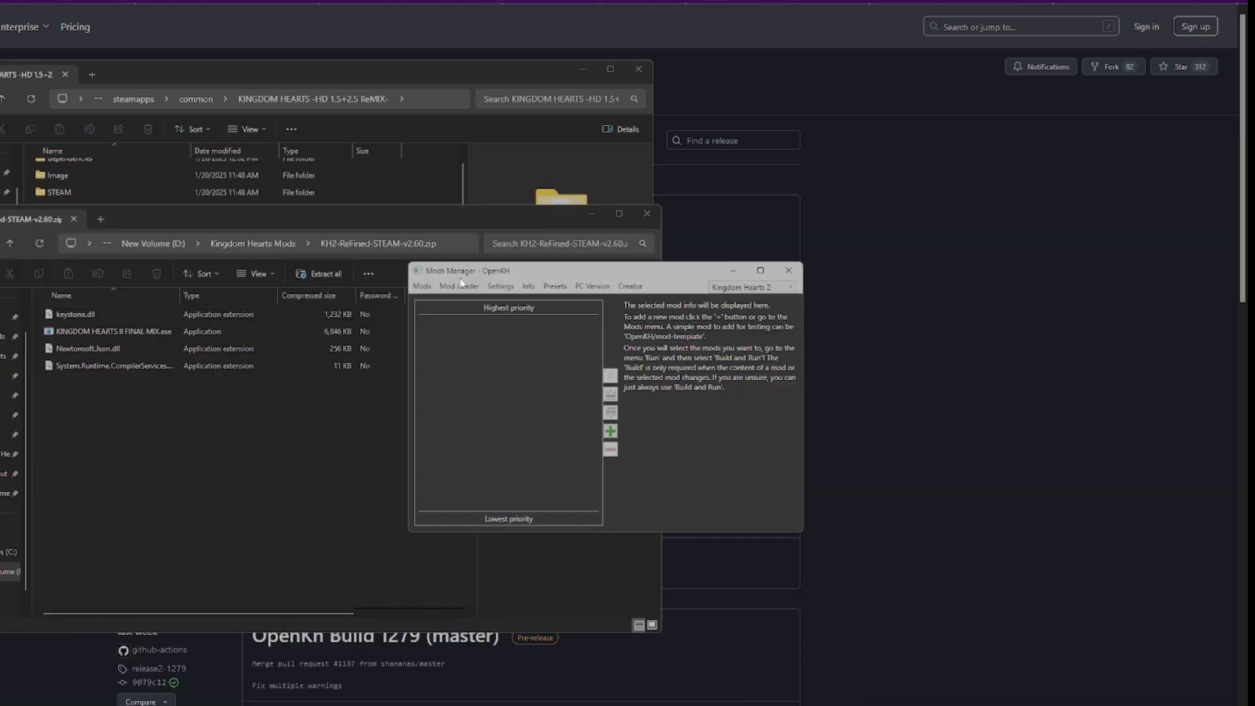
pyautogui.click(424, 287)
pyautogui.click(442, 299)
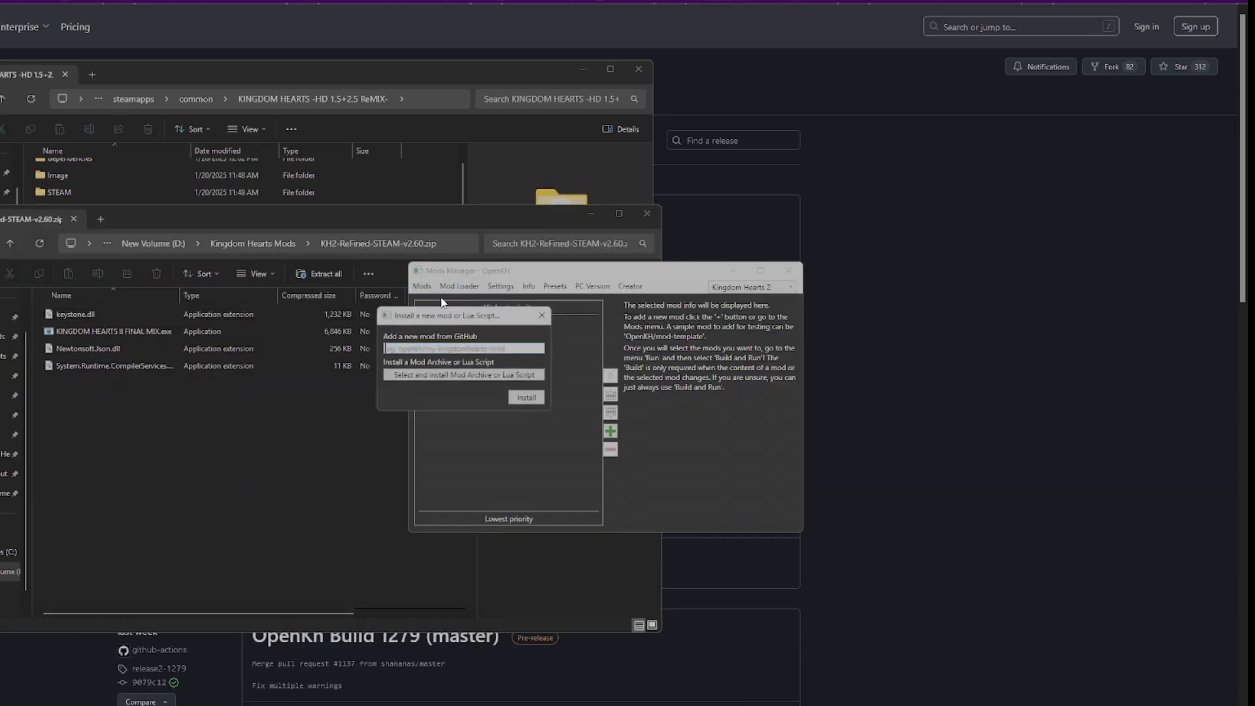
pyautogui.hotkey('ctrl', 'v')
pyautogui.click(528, 401)
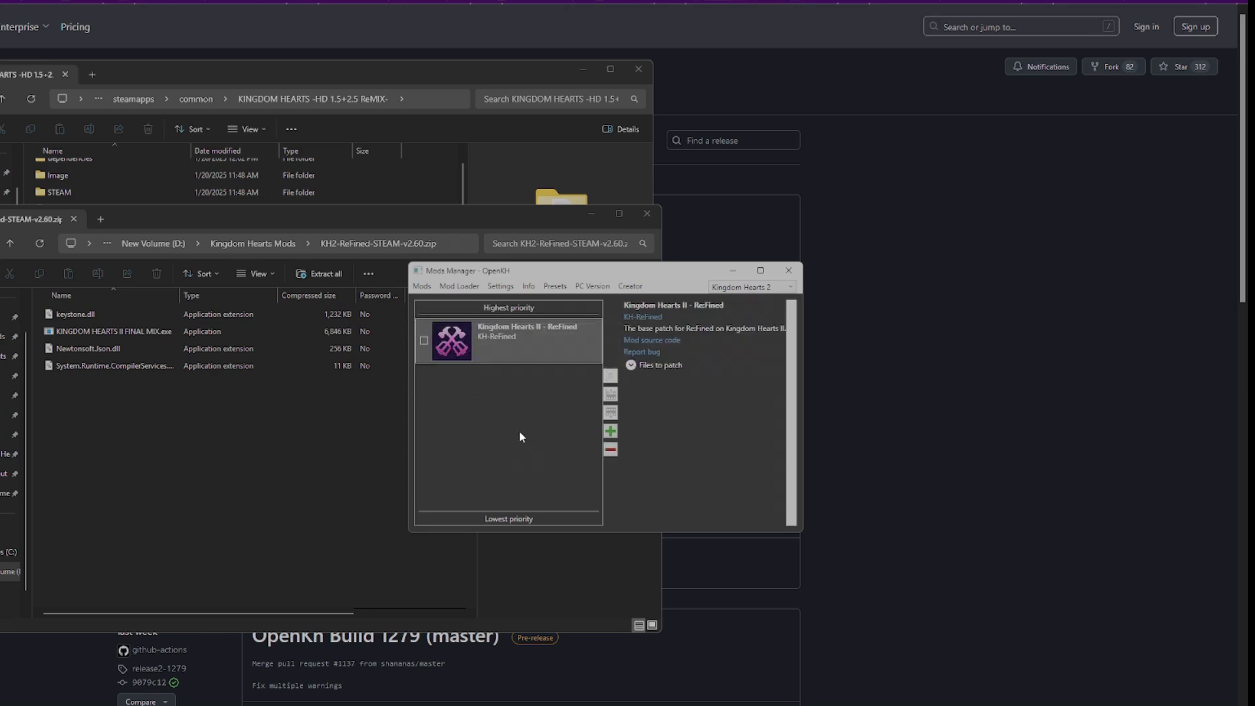
# Enable Kingdom Hearts II - ReFined, then use Mod Loader Build Only and Run Only
pyautogui.click(424, 342)
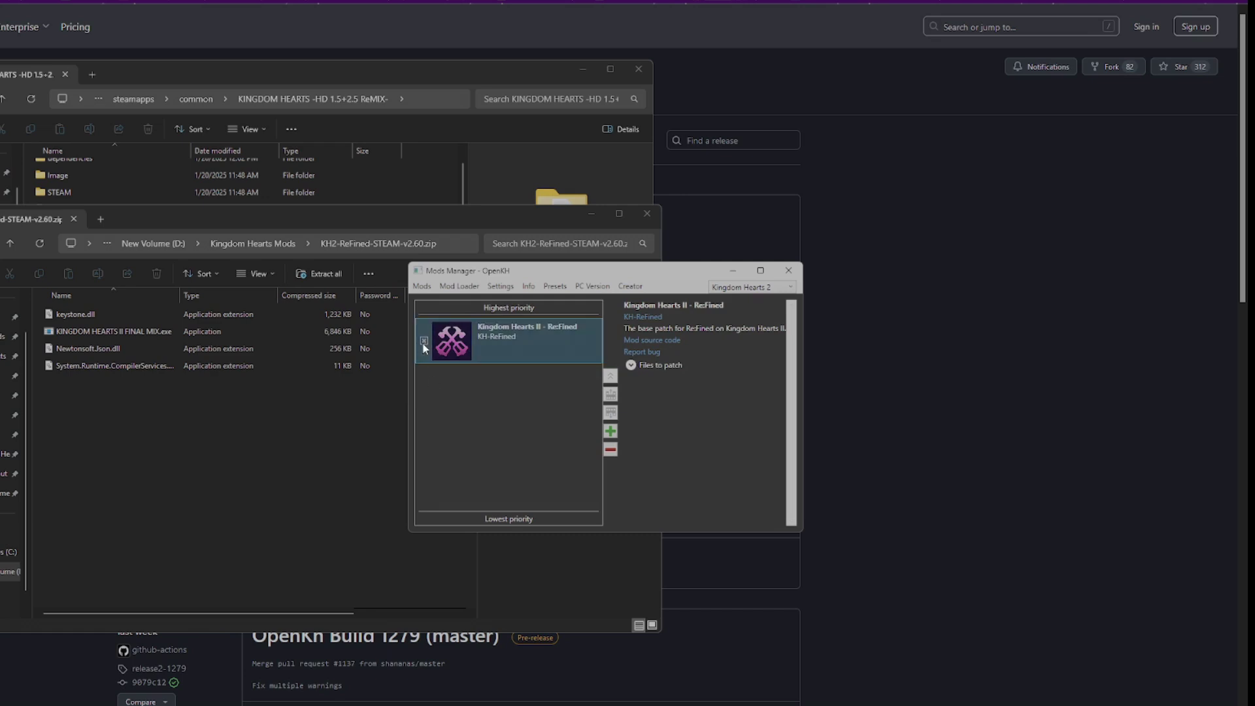
pyautogui.click(459, 286)
pyautogui.click(472, 315)
pyautogui.click(459, 286)
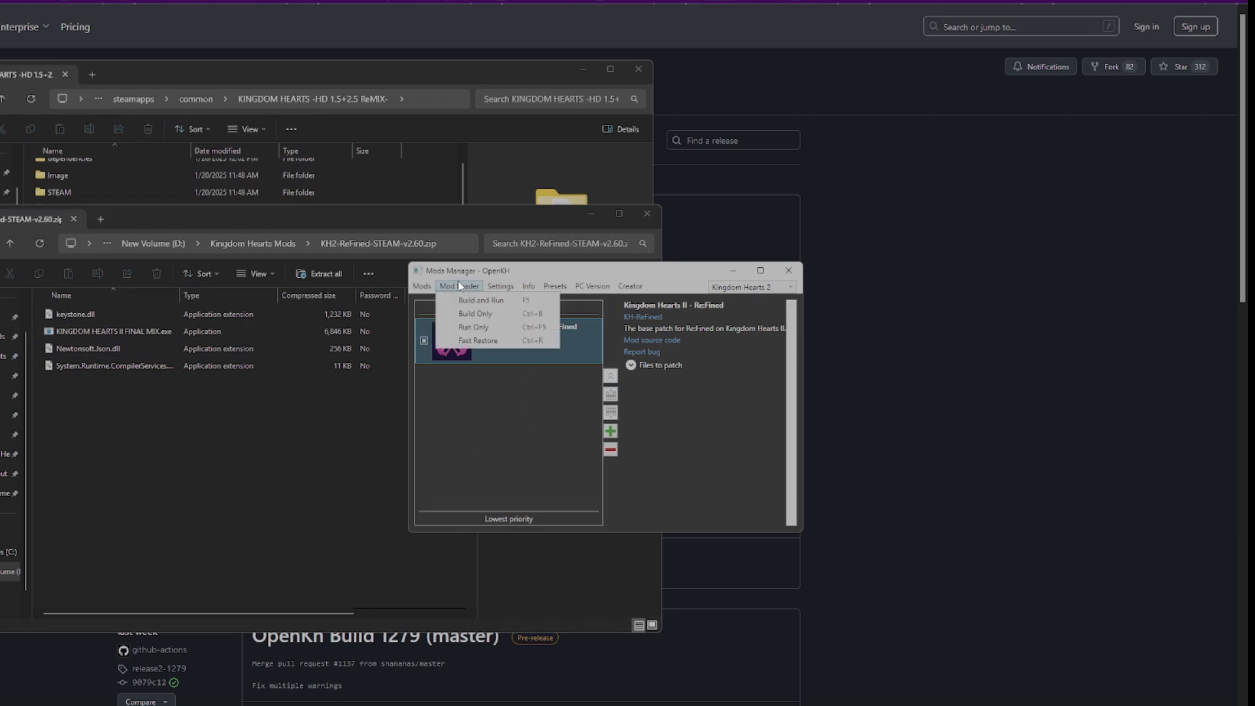
pyautogui.click(486, 329)
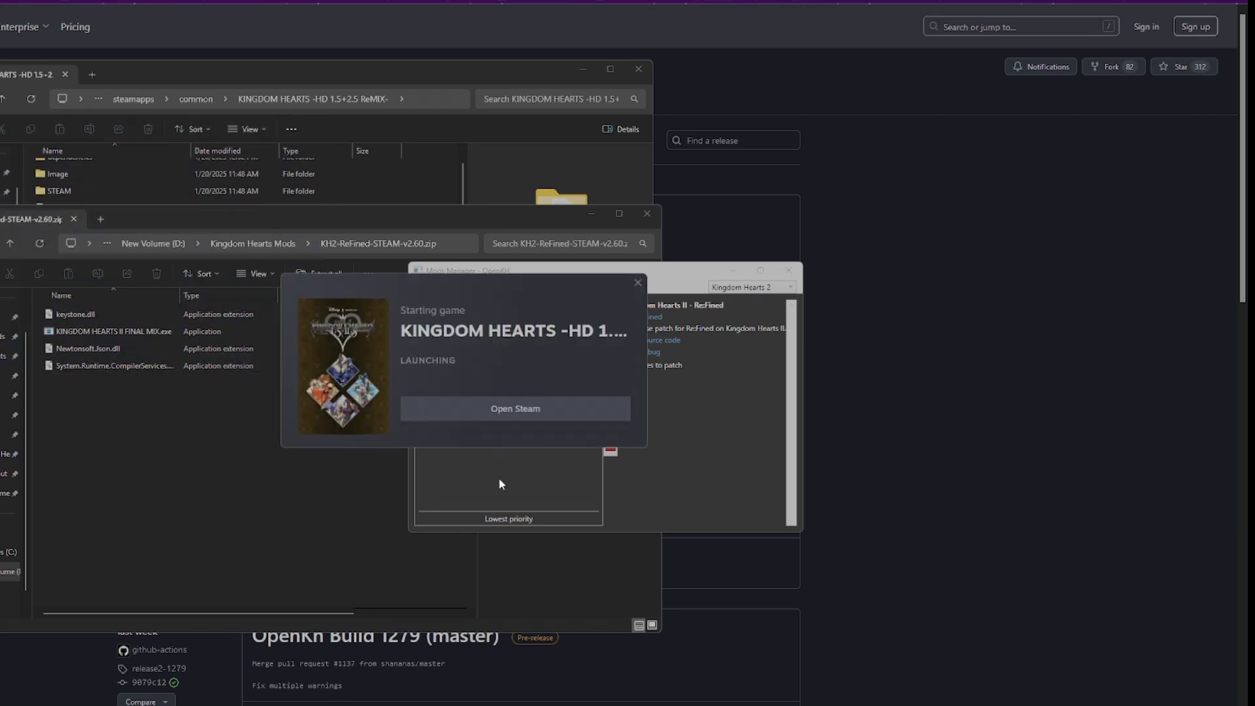